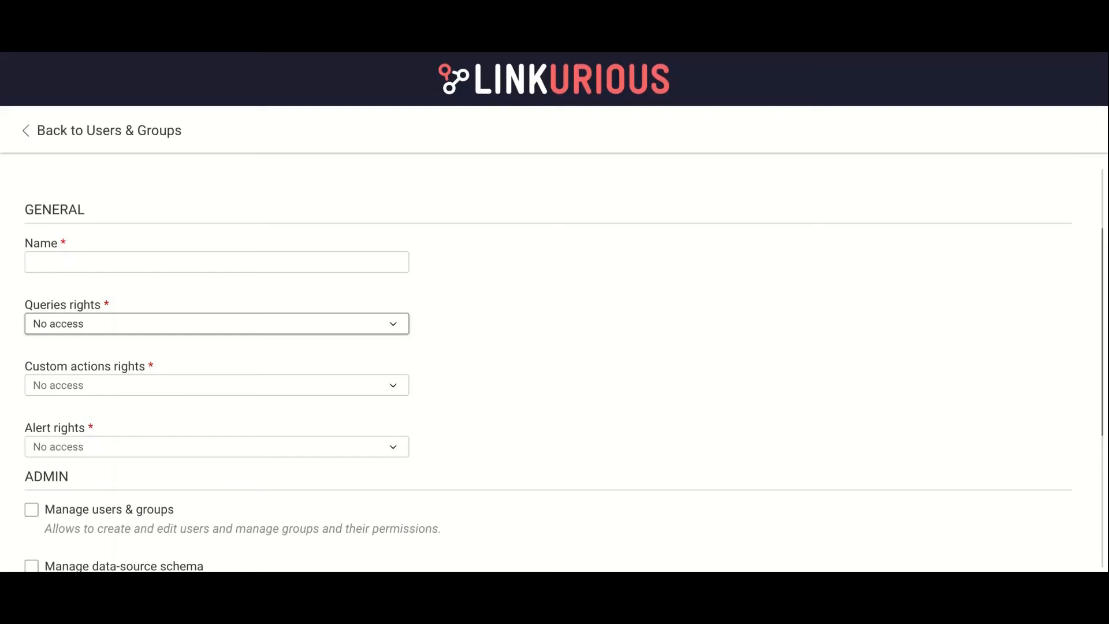
# - Try the "Can create read/write queries and run queries" queries right for a new group, and leave the form without saving
pyautogui.click(187, 378)
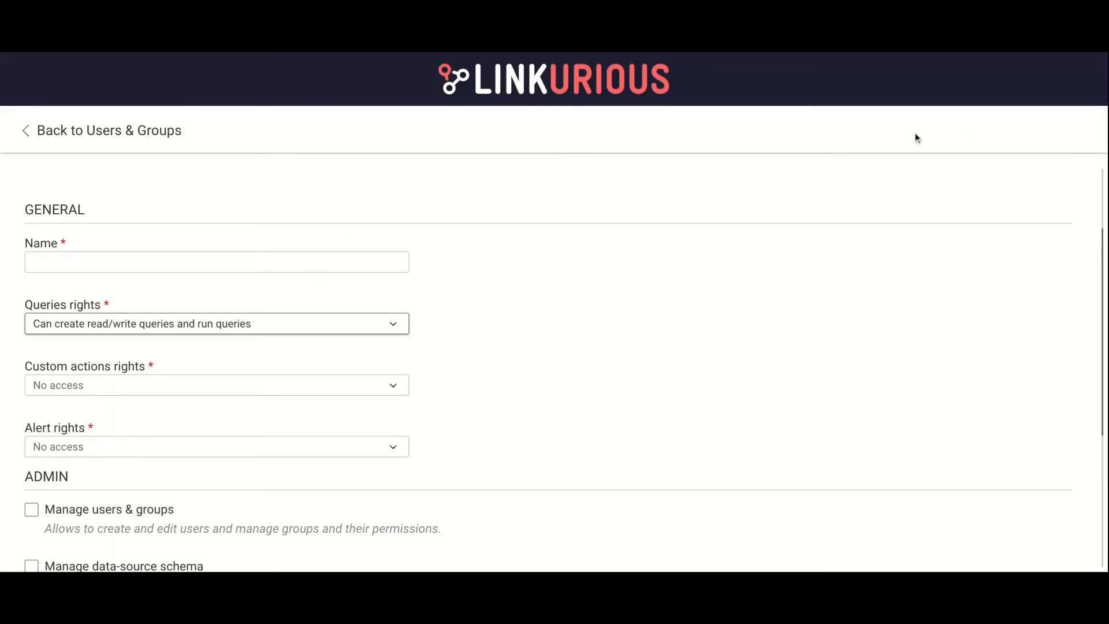
pyautogui.click(123, 131)
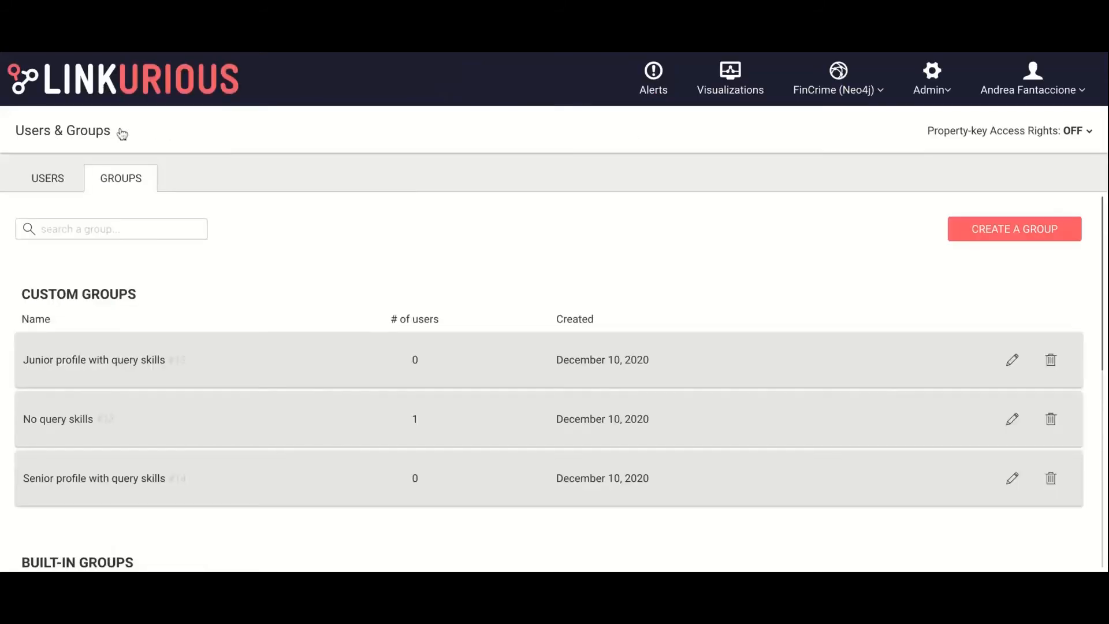
# - Examine the custom groups for no query skills and for junior and senior profiles with query skills
pyautogui.scroll(-1, 171, 388)
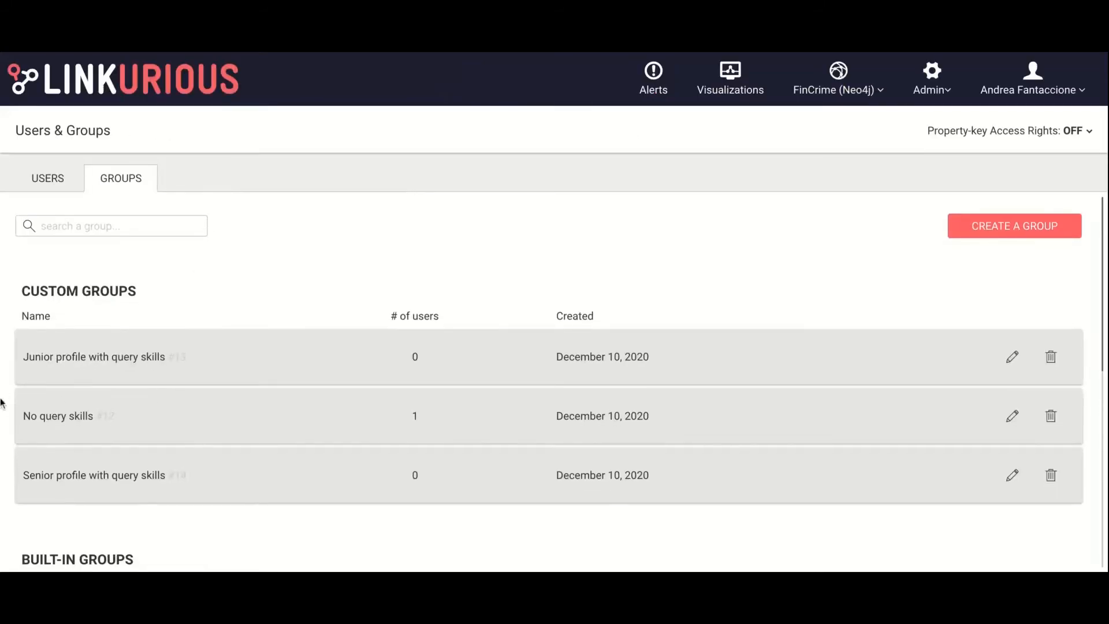
pyautogui.tripleClick(29, 418)
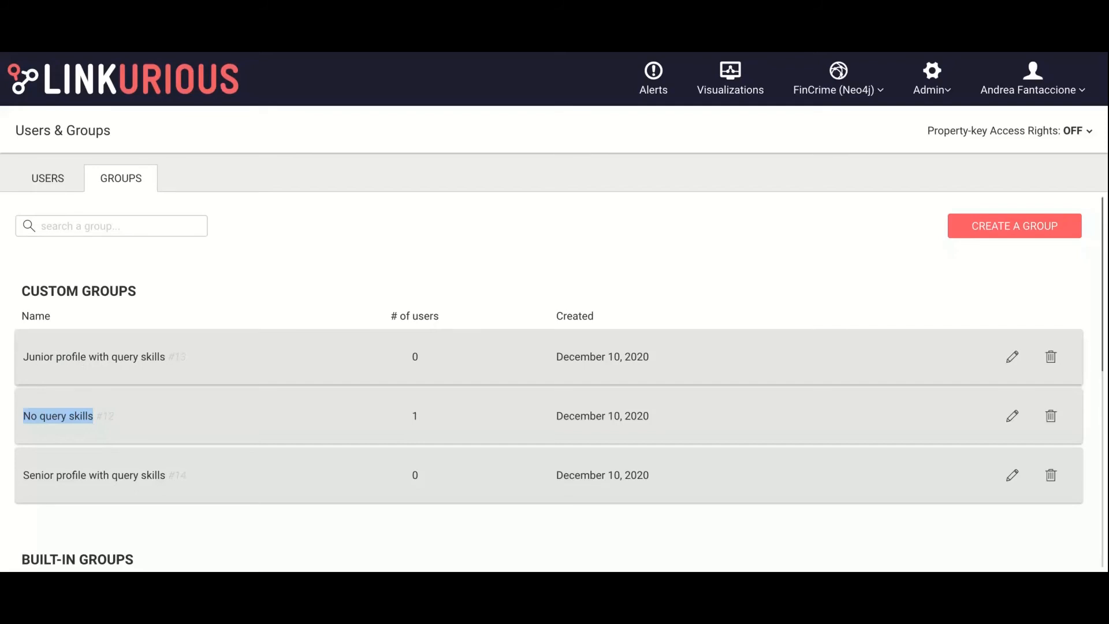
pyautogui.moveTo(23, 356); pyautogui.dragTo(166, 358)
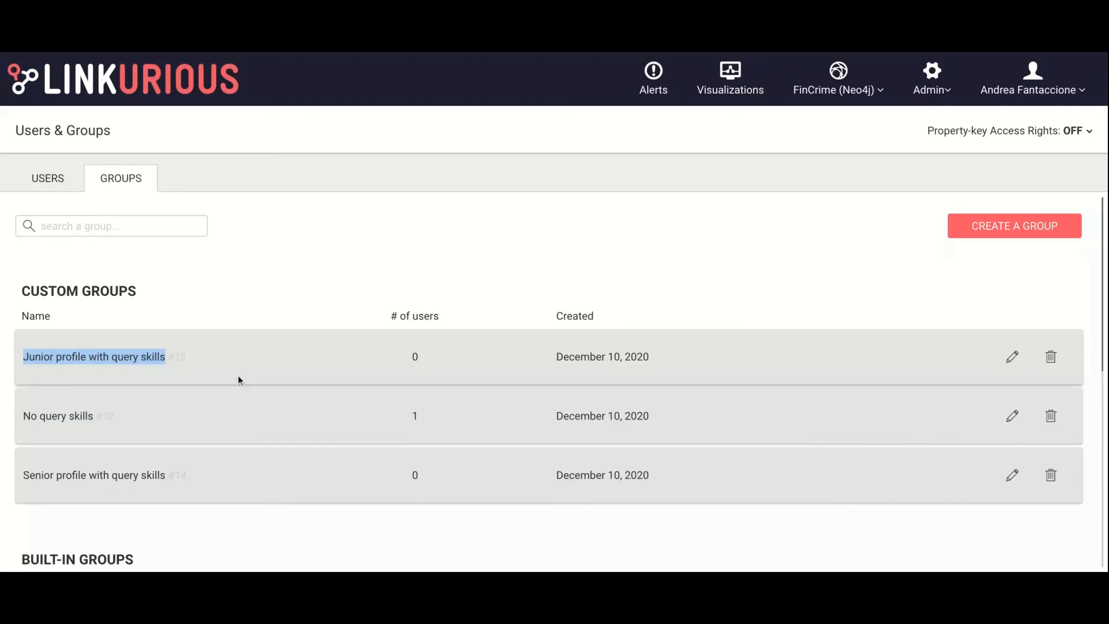
pyautogui.click(27, 479)
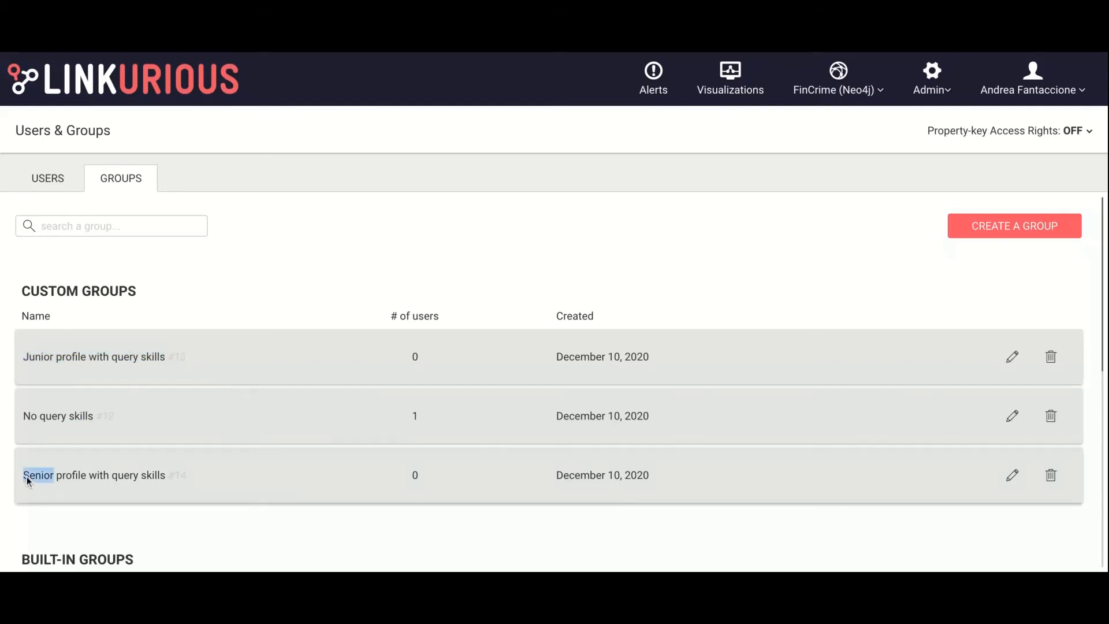
pyautogui.click(251, 53)
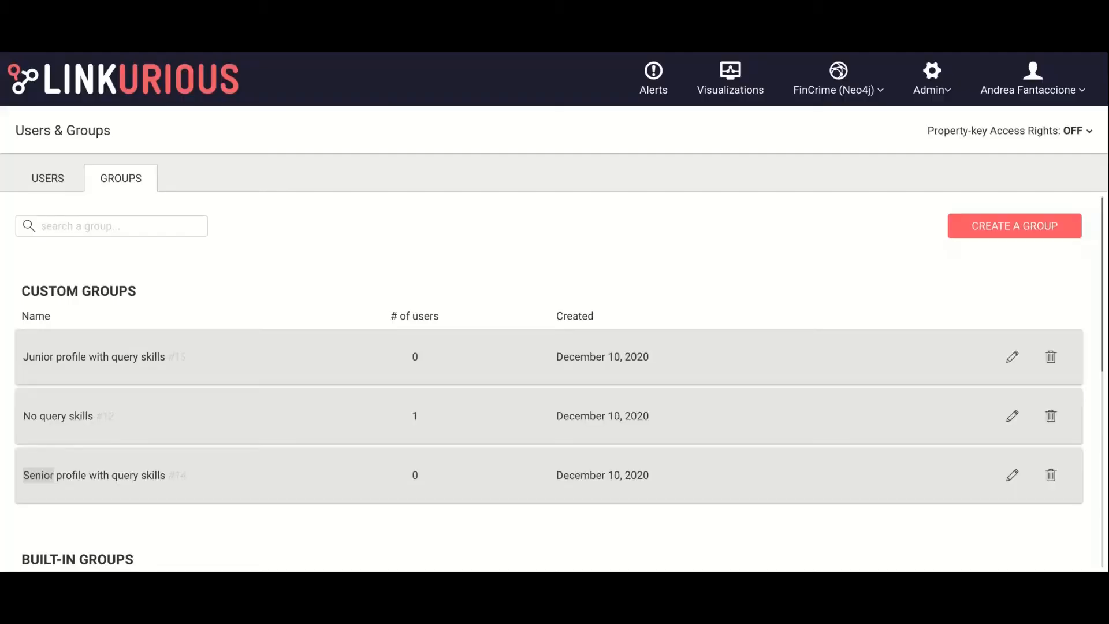
pyautogui.doubleClick(38, 475)
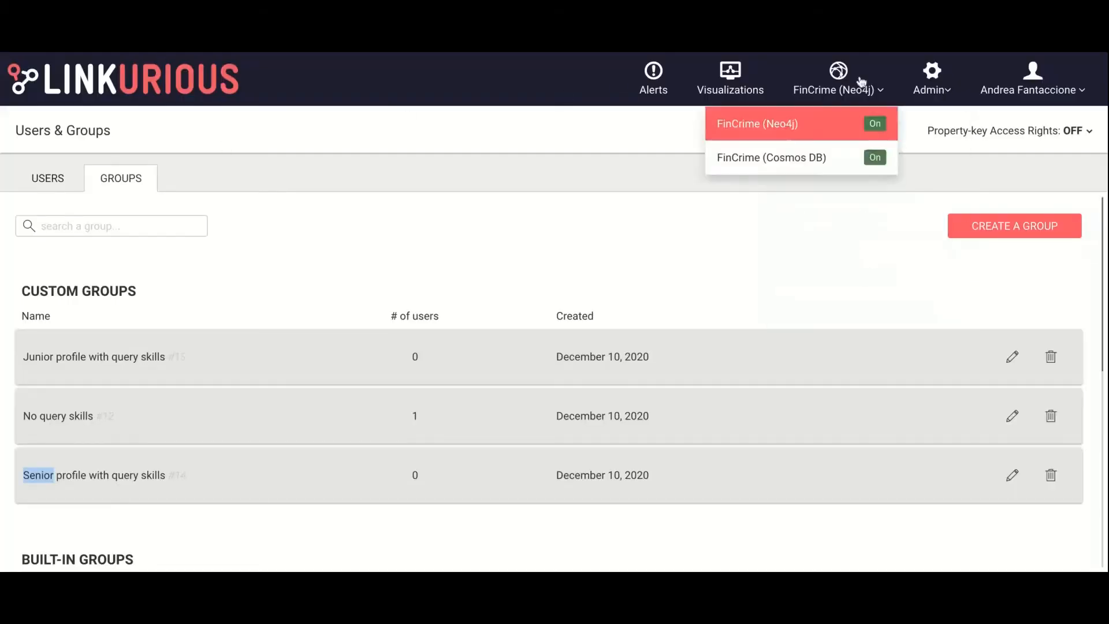
# - Open the demo visualization and remove the three bank account nodes from its graph
pyautogui.click(745, 83)
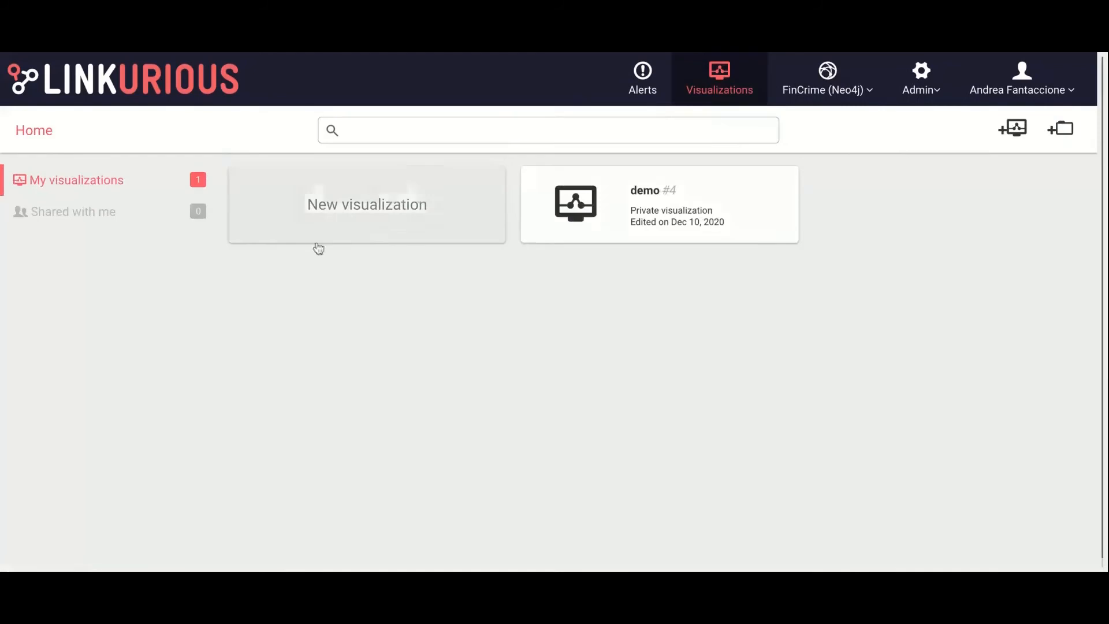
pyautogui.click(611, 219)
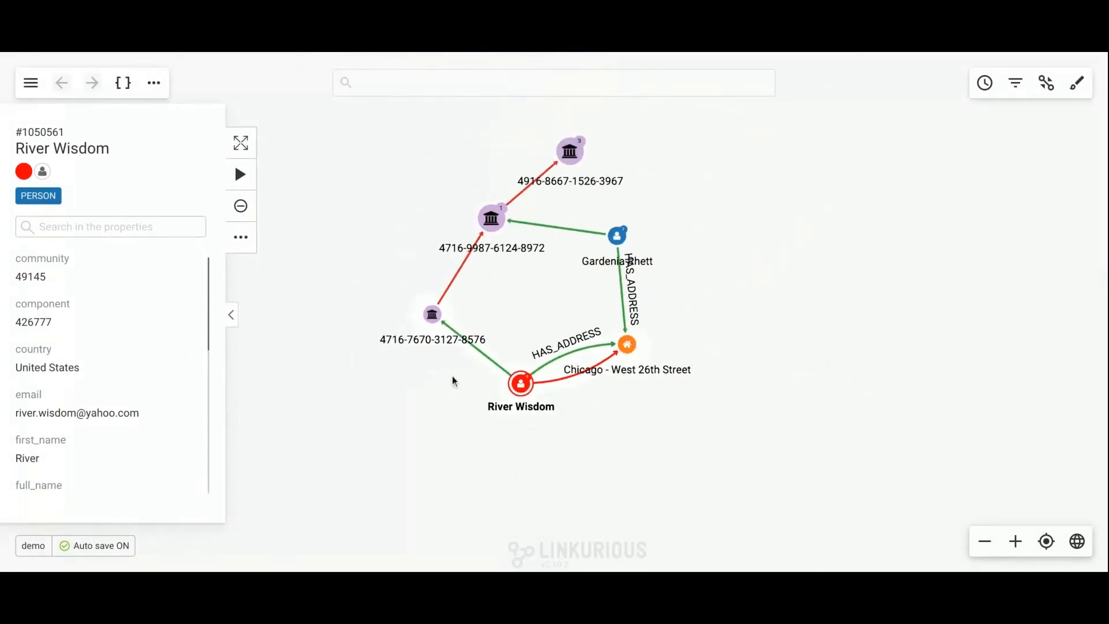
pyautogui.moveTo(435, 392)
pyautogui.mouseDown()
pyautogui.moveTo(322, 282)
pyautogui.moveTo(582, 118)
pyautogui.mouseUp()
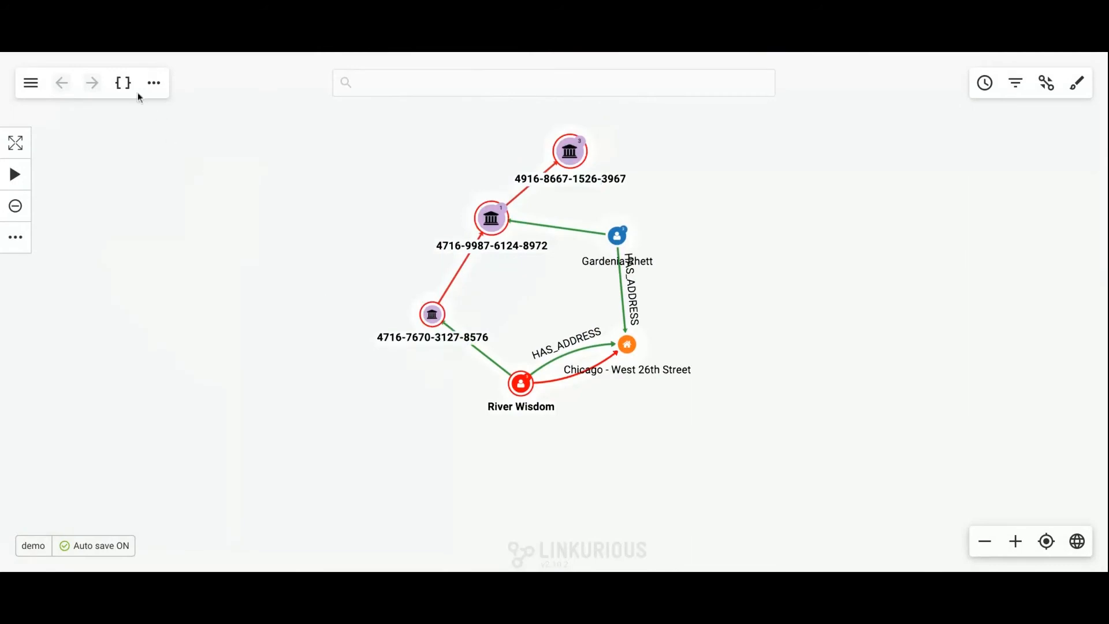
pyautogui.click(15, 207)
pyautogui.click(436, 89)
# - Copy the street name from the Chicago address node's title and remove that node from the visualization
pyautogui.click(625, 346)
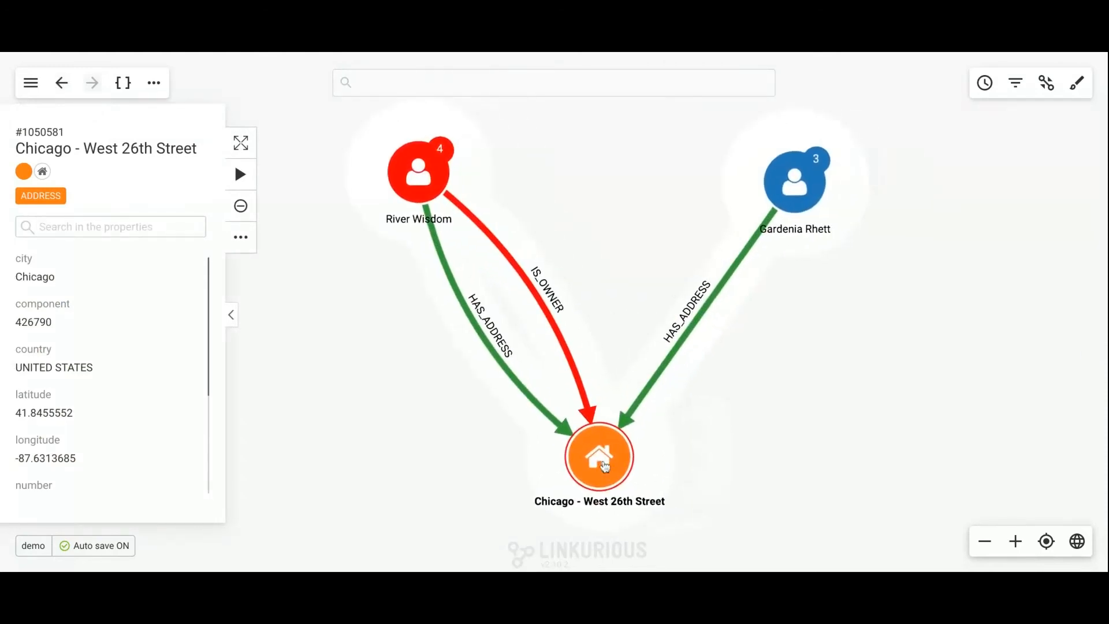
pyautogui.moveTo(85, 151); pyautogui.dragTo(197, 151)
pyautogui.hotkey('ctrl', 'c')
pyautogui.click(592, 457)
pyautogui.click(241, 206)
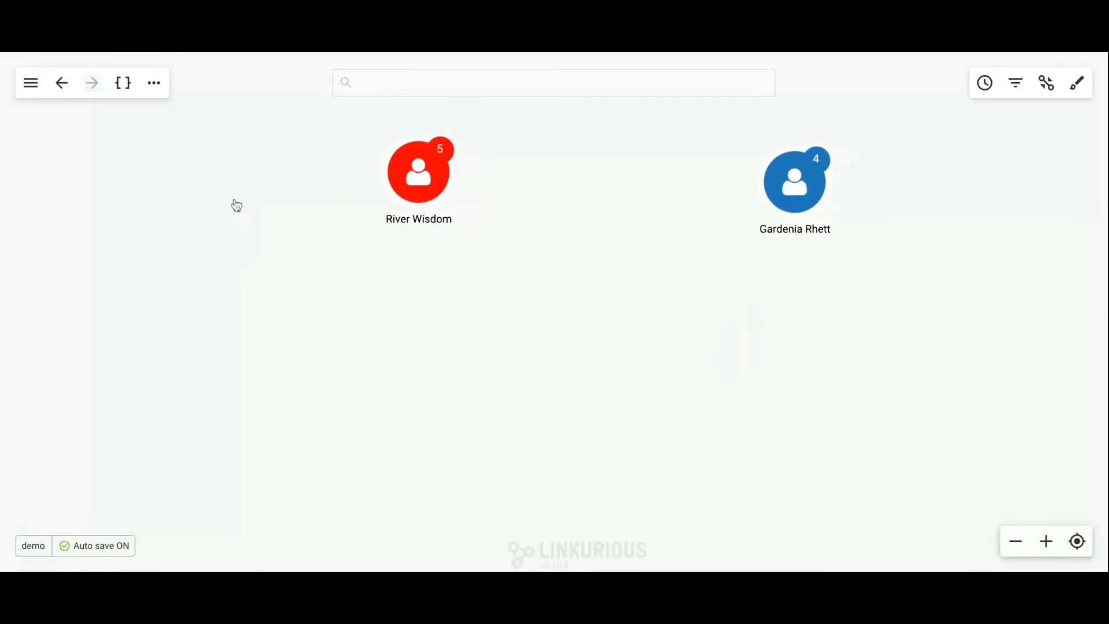
# - Search all nodes for the copied street name and add the matching Chicago address node to the visualization
pyautogui.click(509, 78)
pyautogui.hotkey('ctrl', 'v')
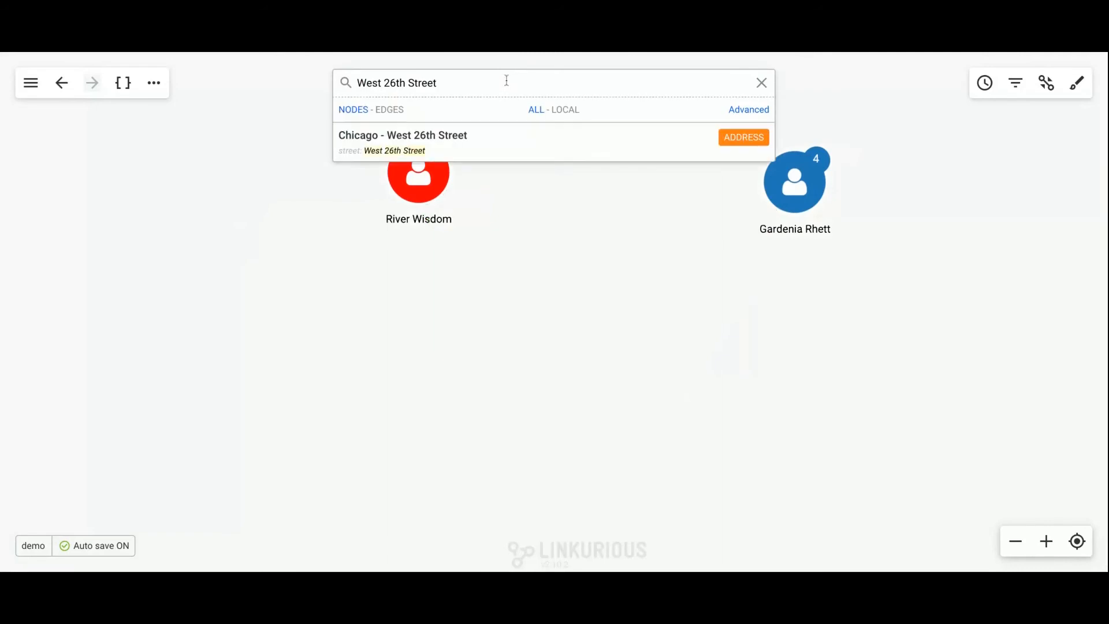
pyautogui.click(602, 145)
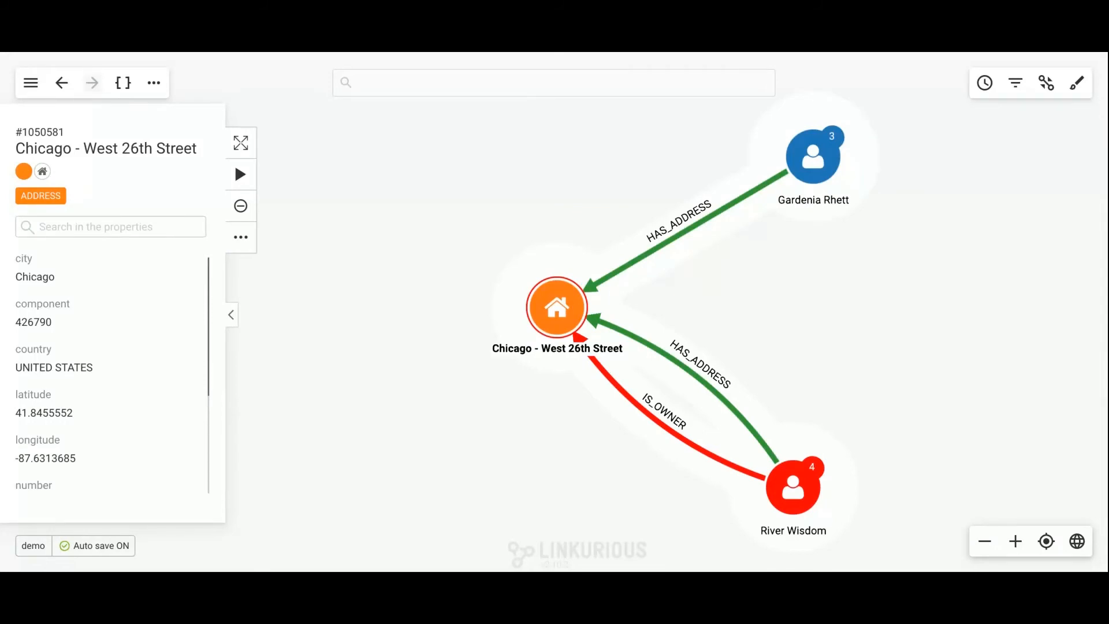
# - Select only the Chicago address node and remove it from the visualization, leaving the two person nodes
pyautogui.click(770, 336)
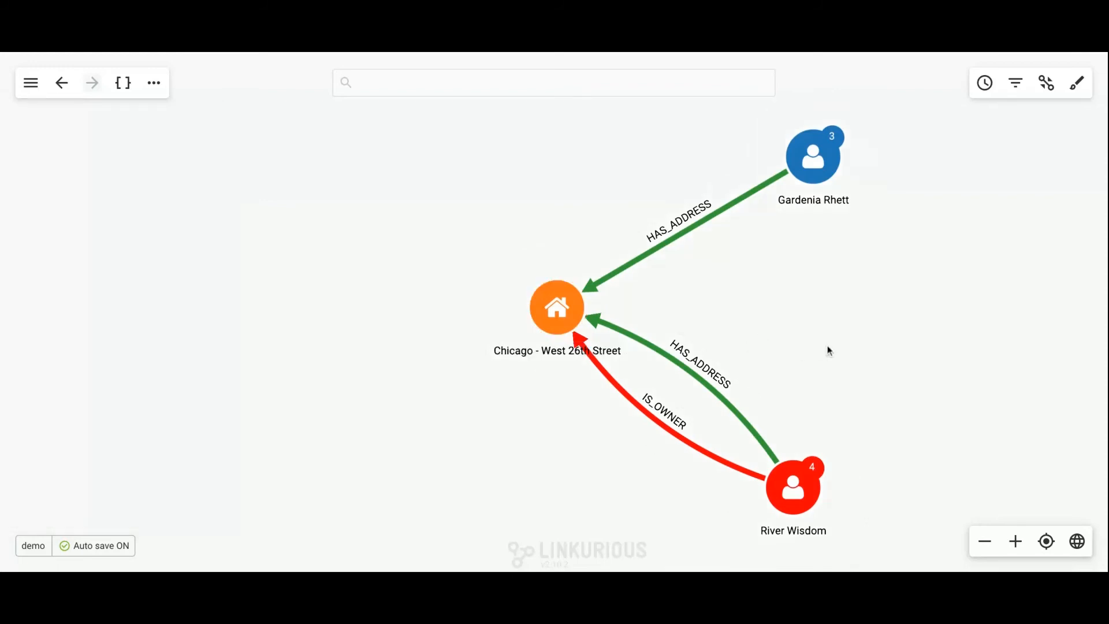
pyautogui.click(571, 325)
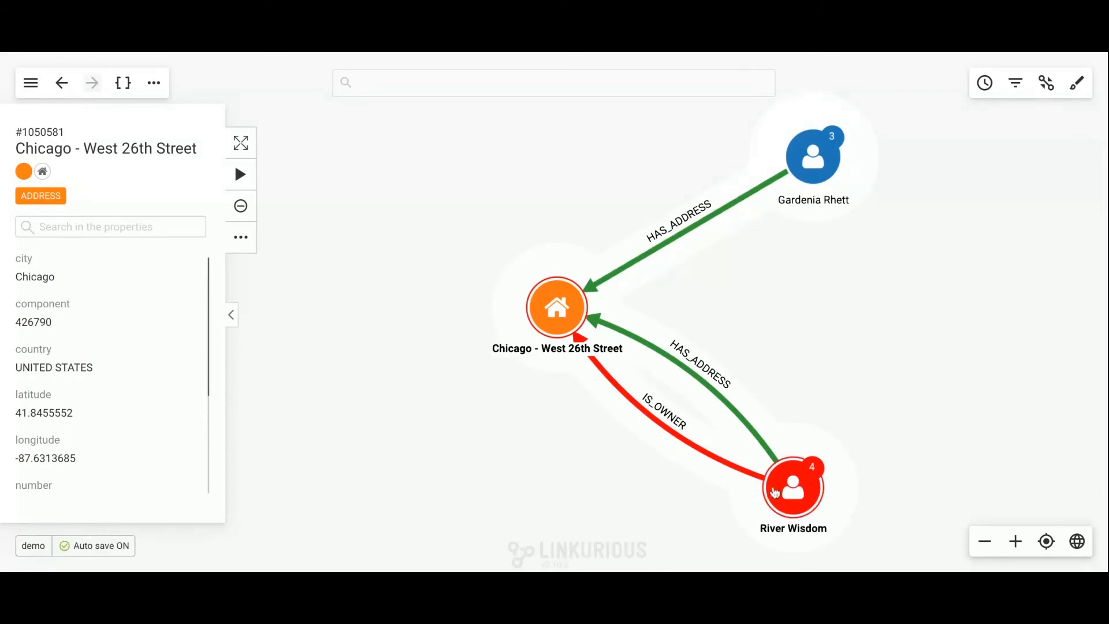
pyautogui.click(503, 430)
pyautogui.click(551, 298)
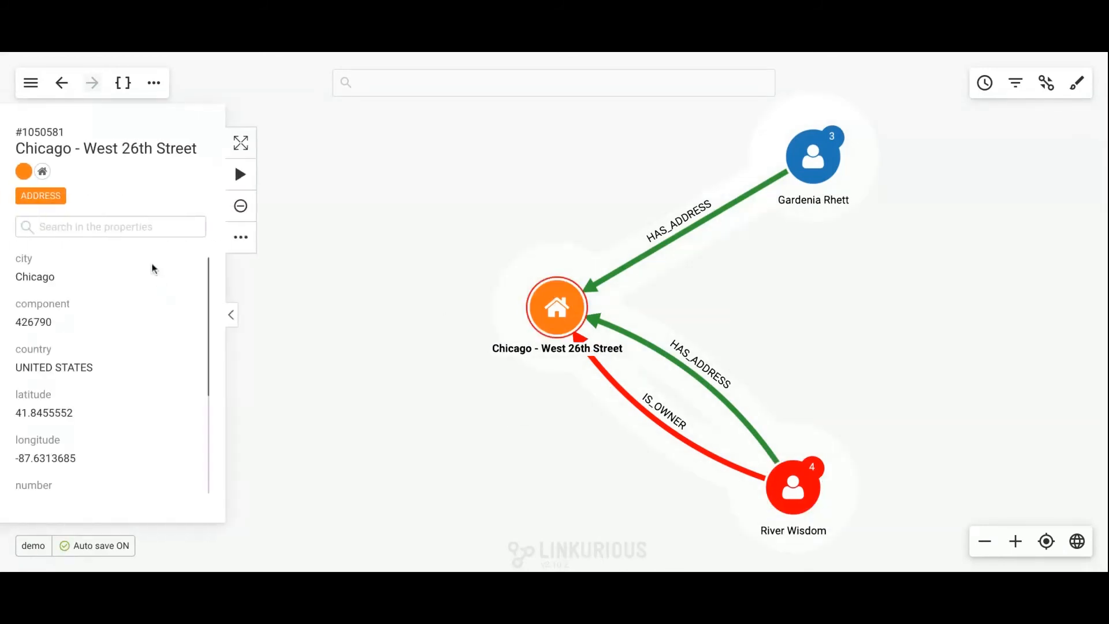
pyautogui.click(246, 208)
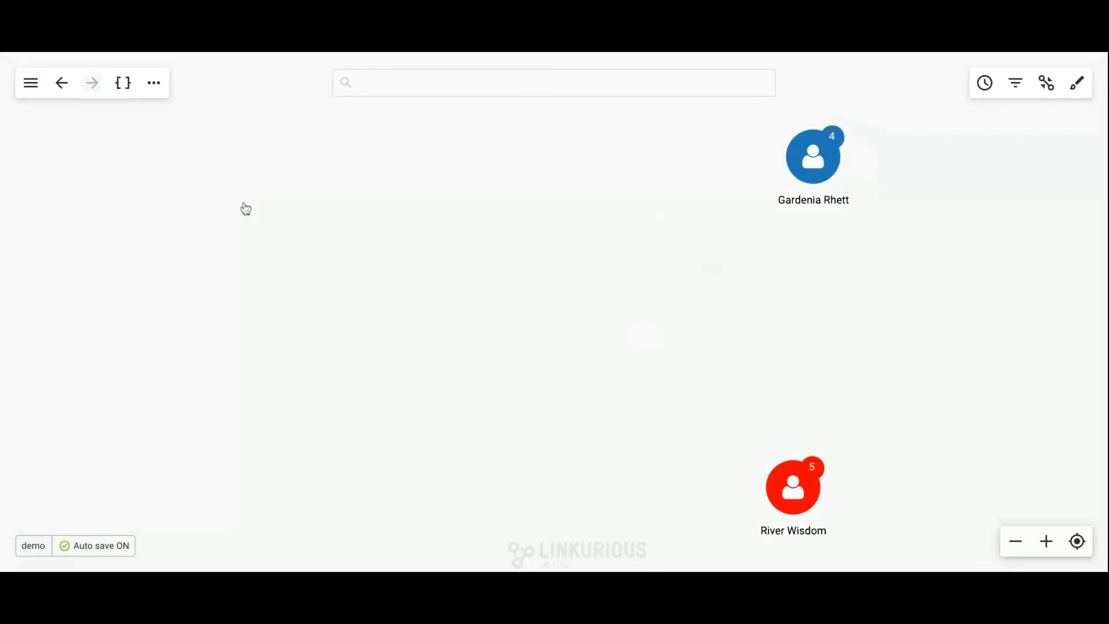
# - Try the "Expand properties (Path)" query on the red person node and undo the resulting expansion
pyautogui.rightClick(779, 500)
pyautogui.moveTo(922, 342)
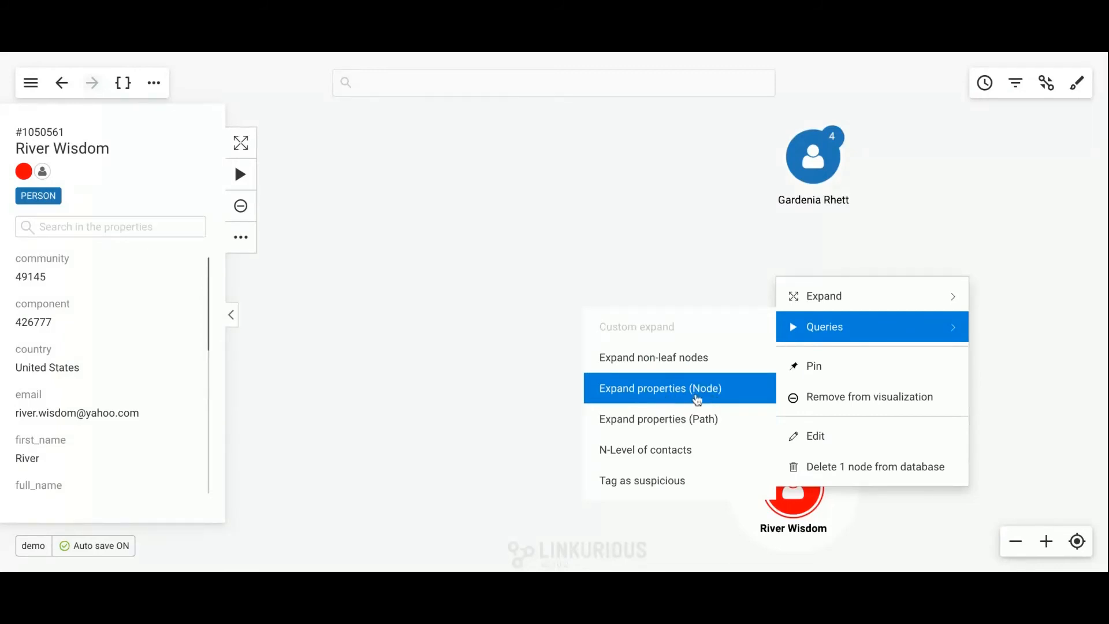
pyautogui.click(696, 419)
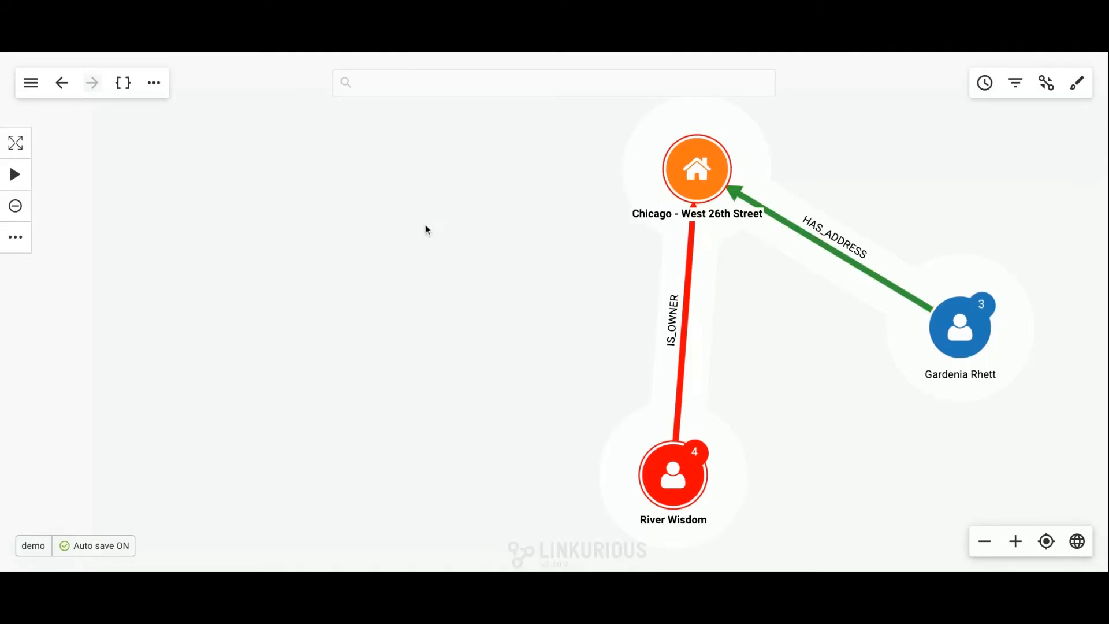
pyautogui.hotkey('ctrl', 'z')
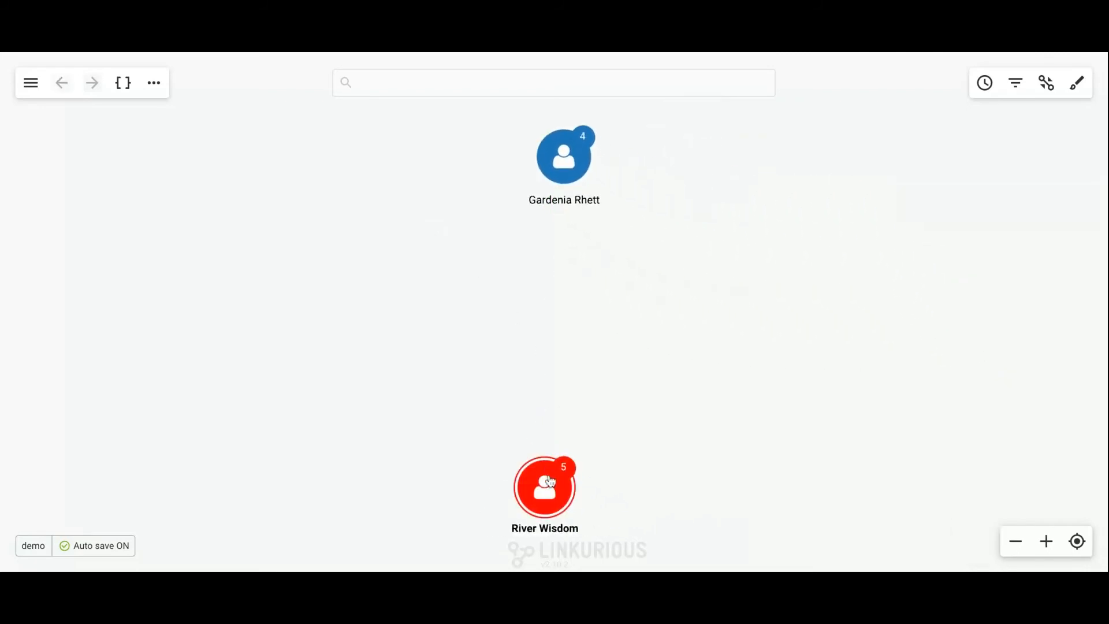
# - Run the "Expand properties (Node)" query on the red person node
pyautogui.rightClick(552, 482)
pyautogui.moveTo(659, 319)
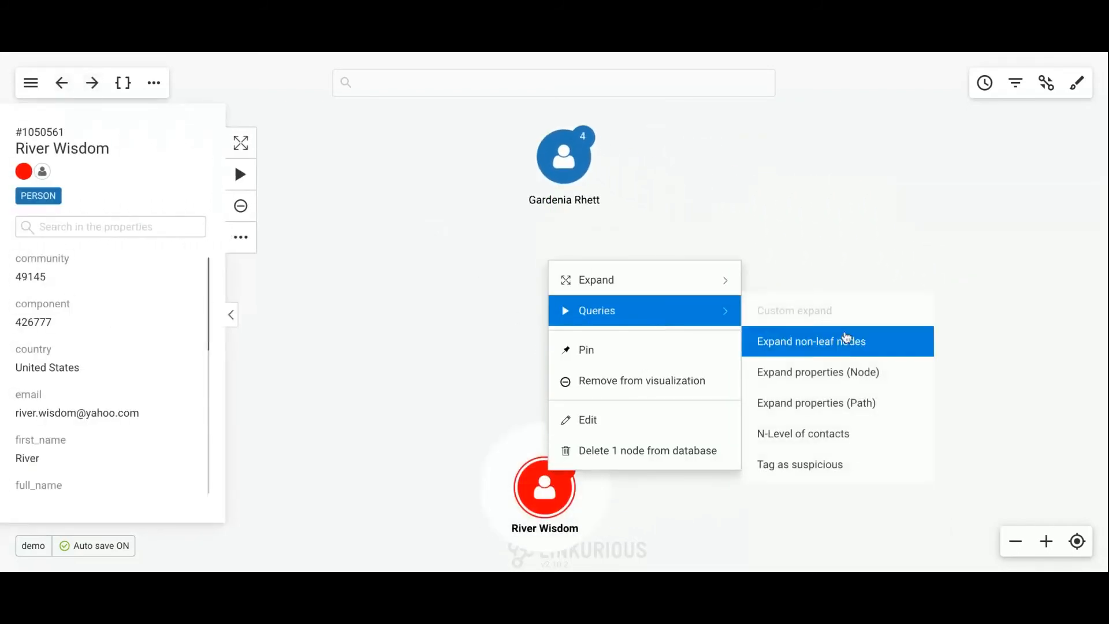
pyautogui.click(848, 382)
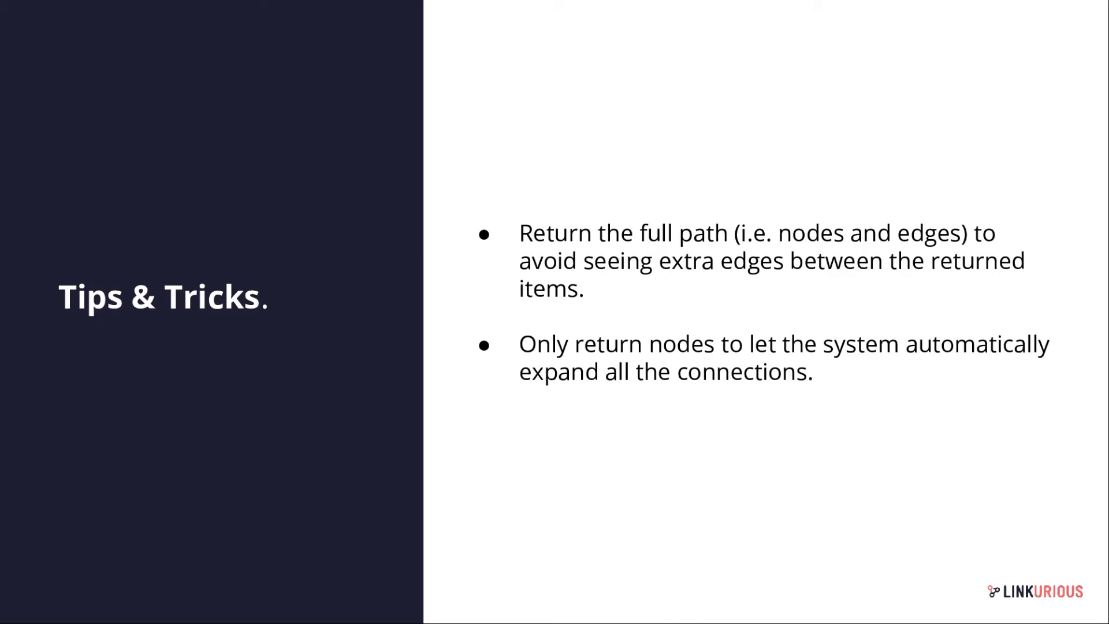
pyautogui.press('Right')
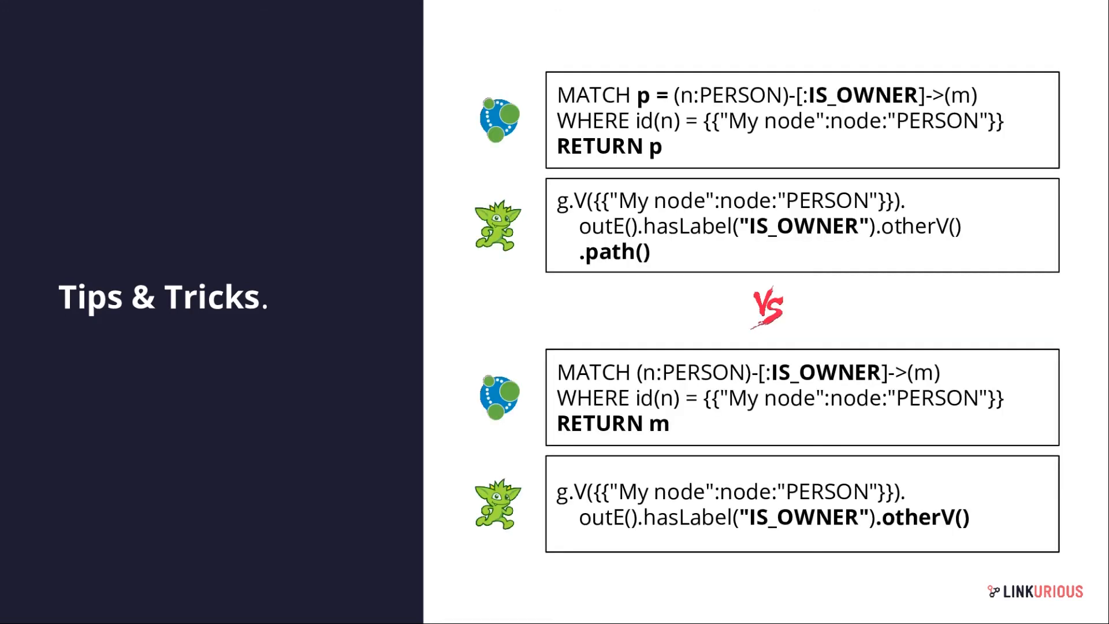